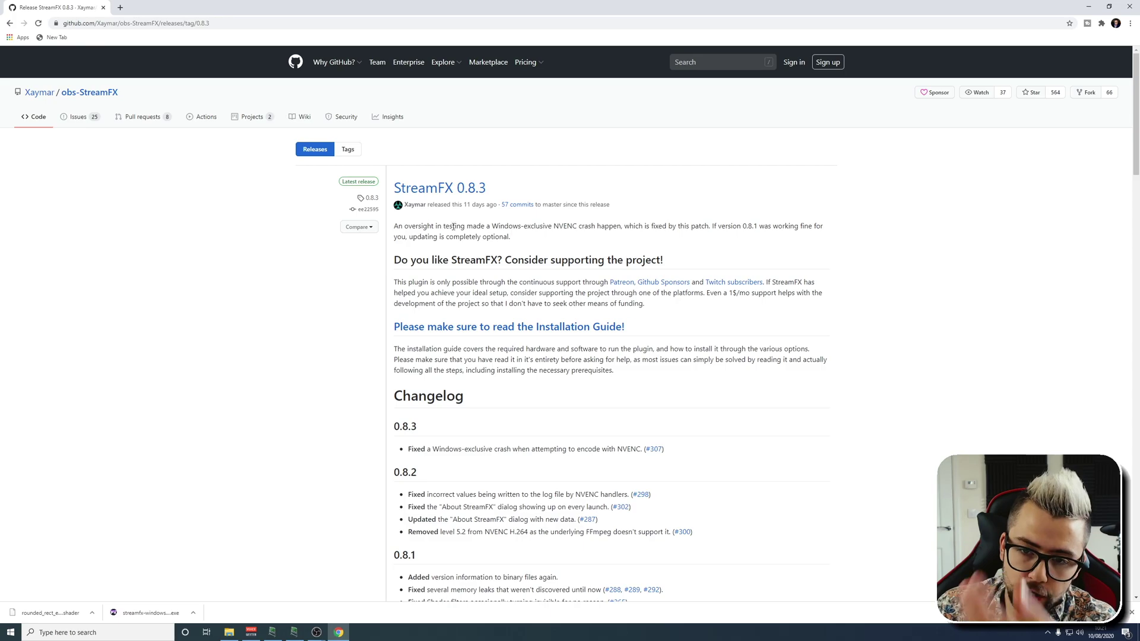
- Scroll down the StreamFX 0.8.3 release page to its Assets list of download files
scroll(453, 226, down, 20)
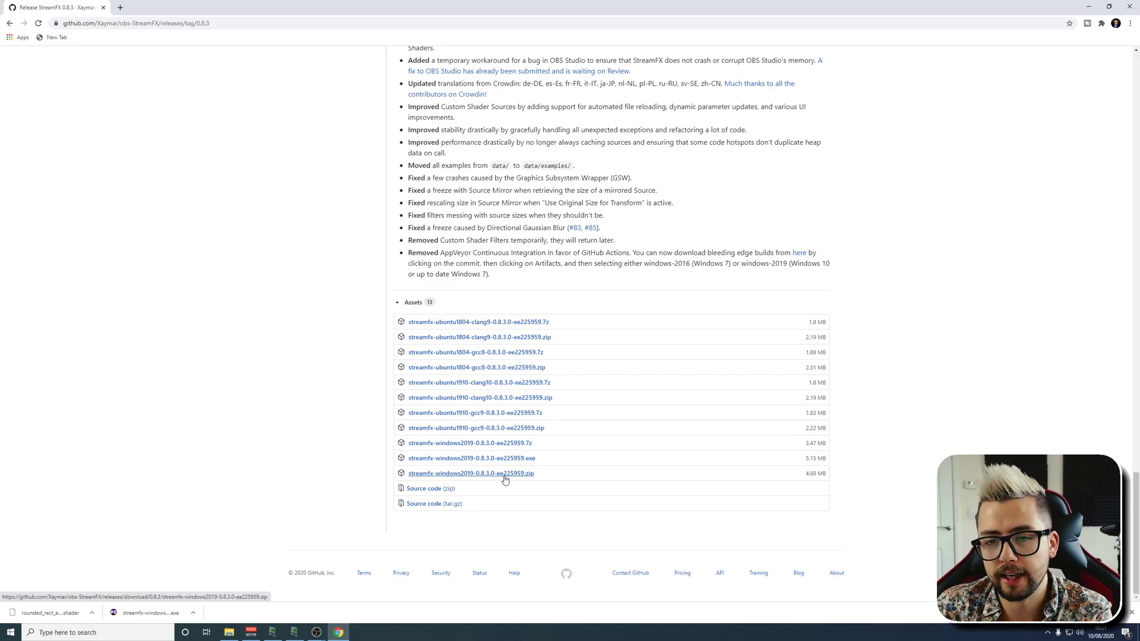
- Browse to C:\Program Files in File Explorer, then bring the OBS Studio window forward
click(229, 633)
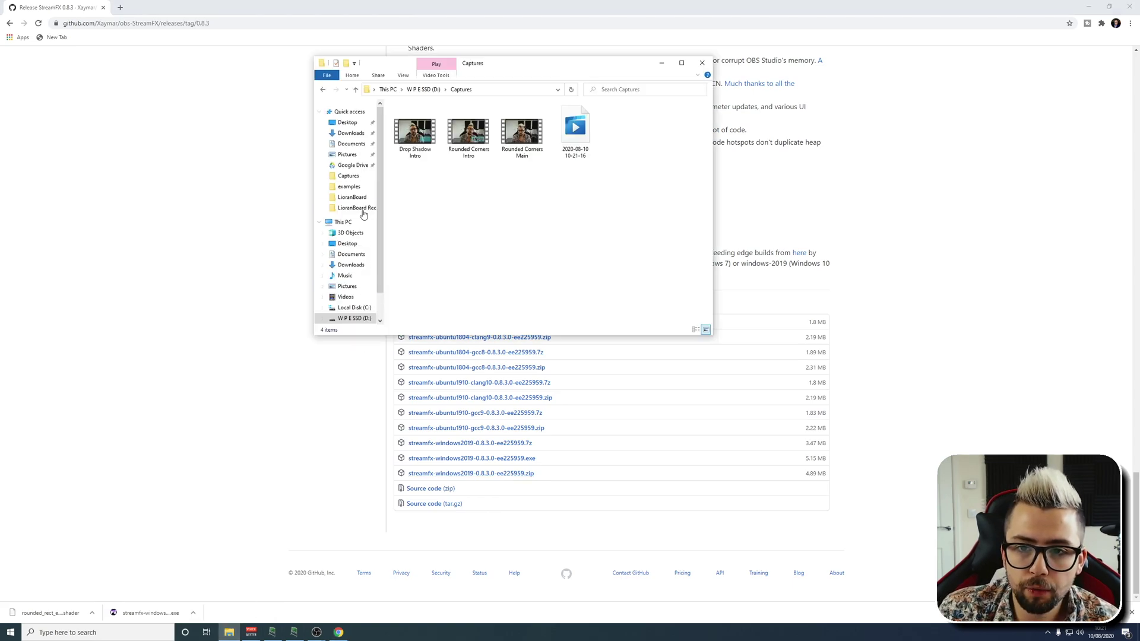
click(356, 308)
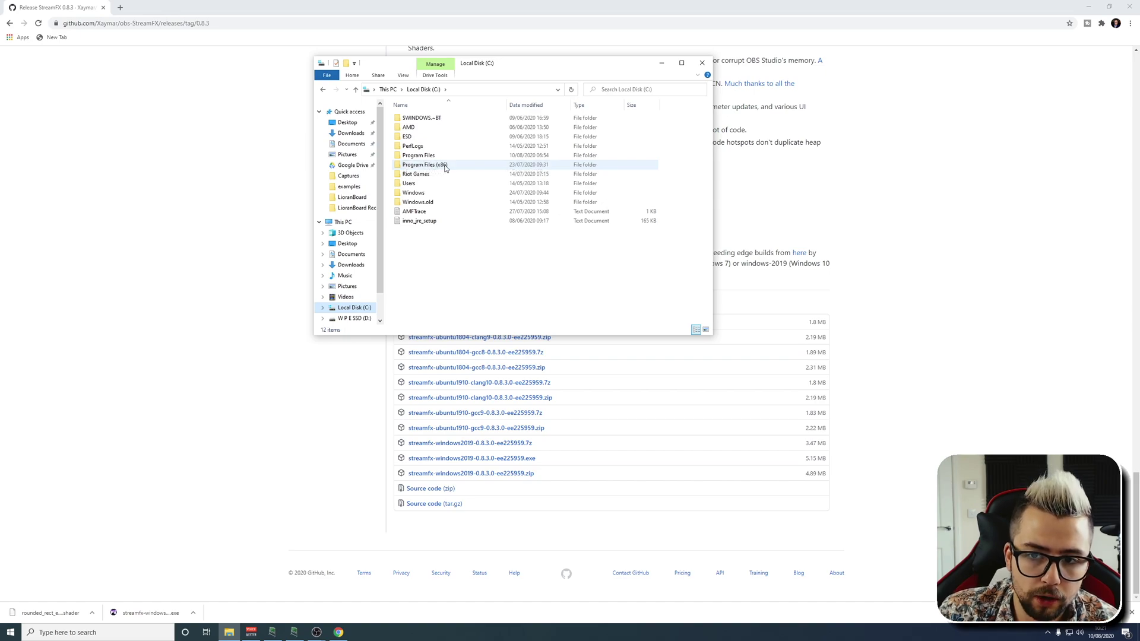
double_click(417, 156)
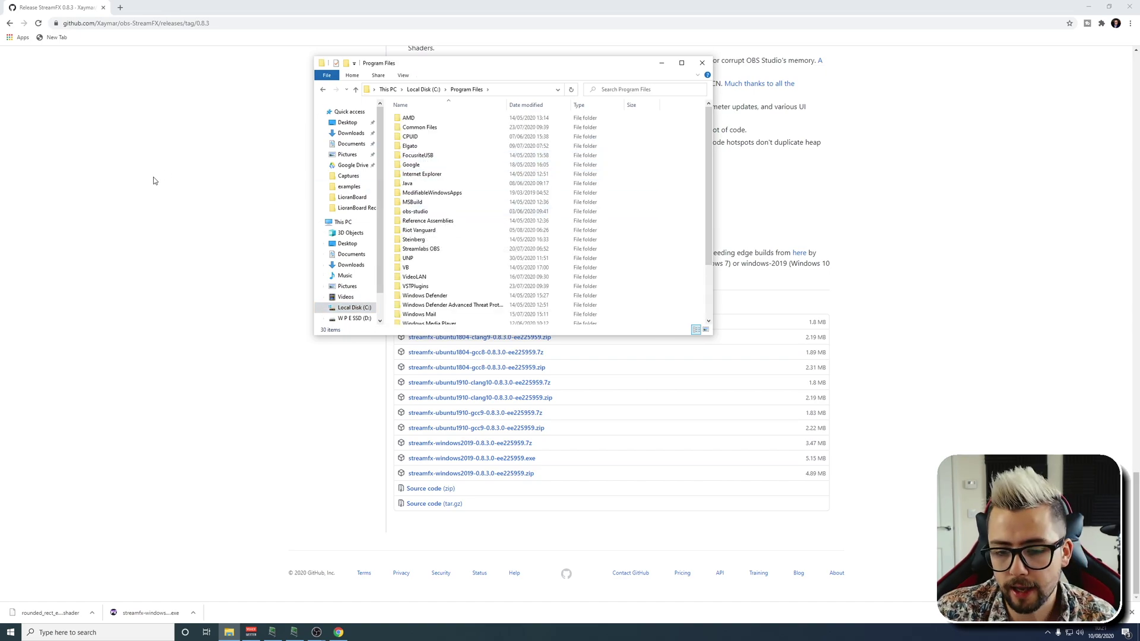
mouse_move(316, 634)
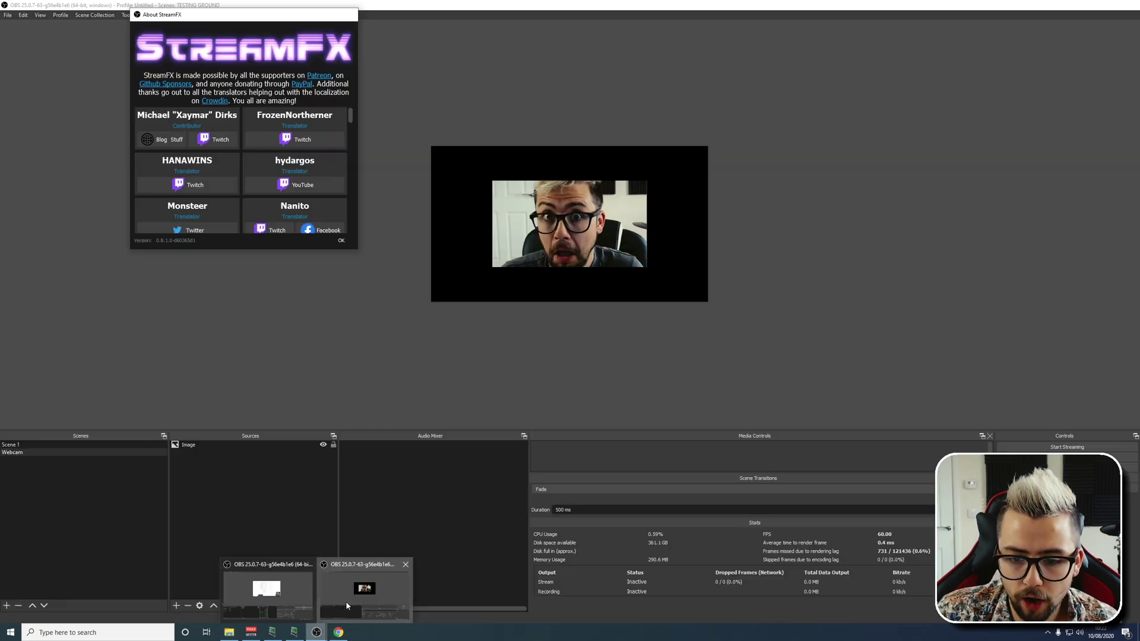
click(345, 600)
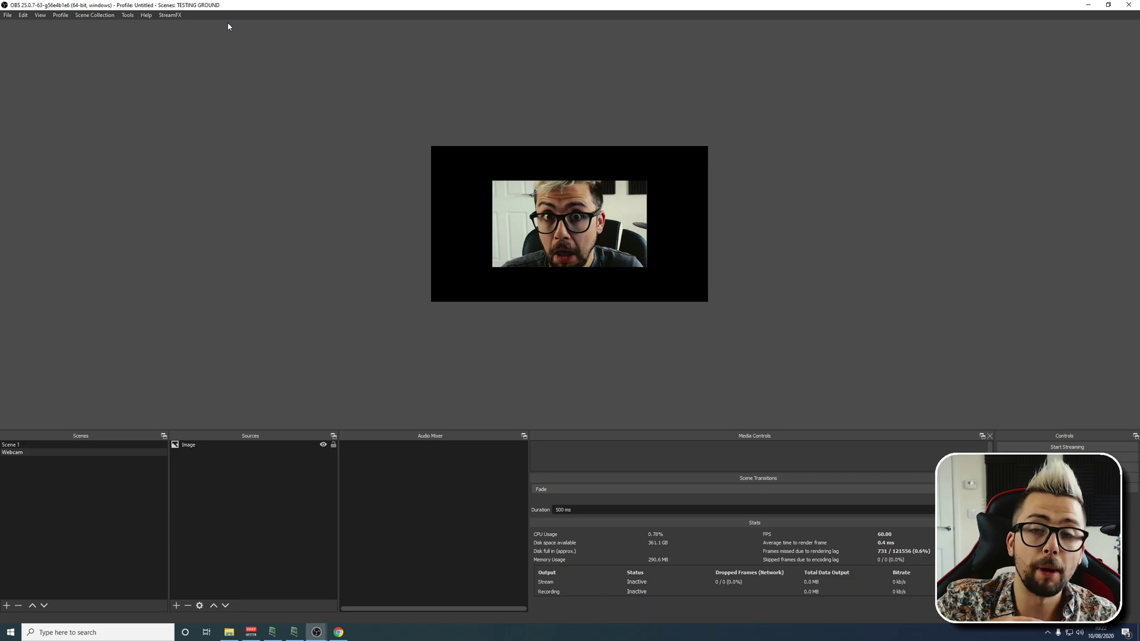
click(171, 14)
click(173, 13)
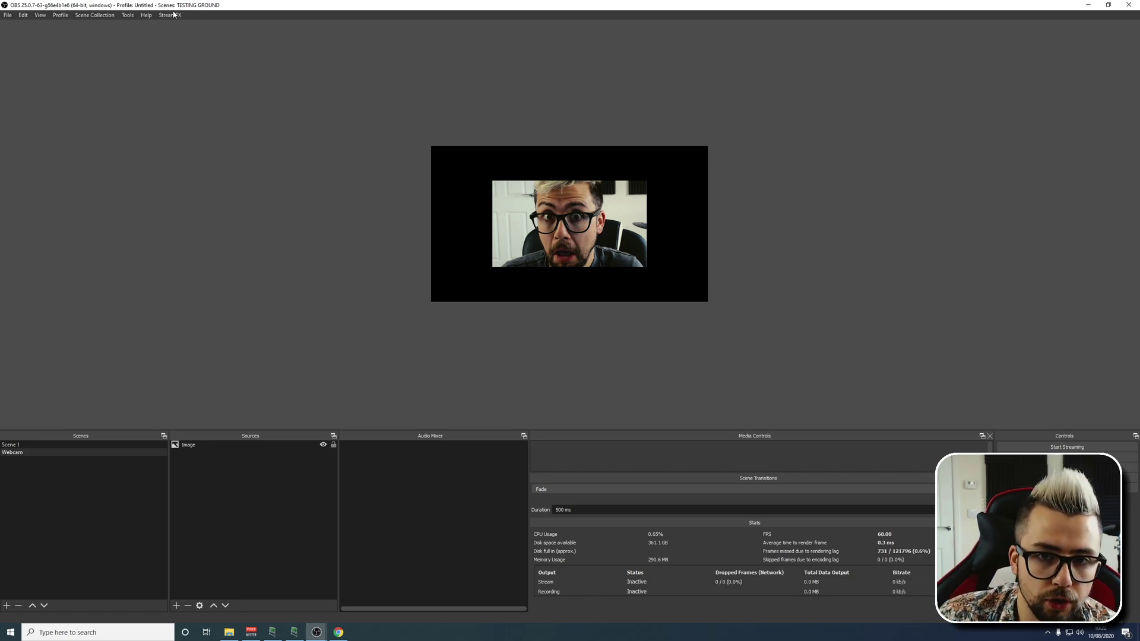
click(52, 443)
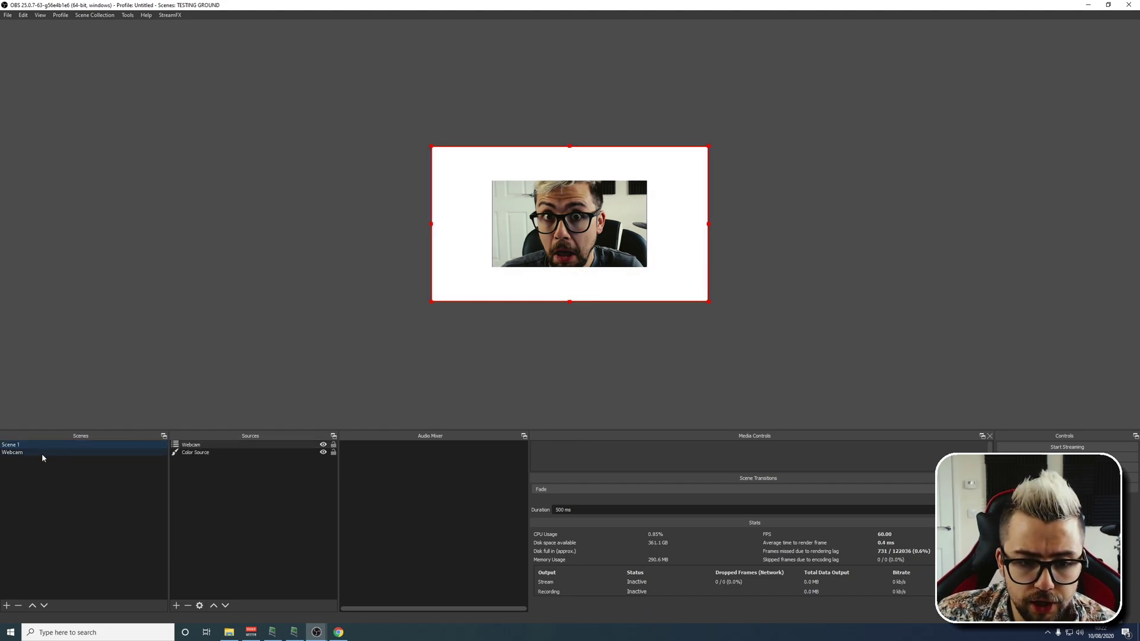
click(42, 453)
click(38, 445)
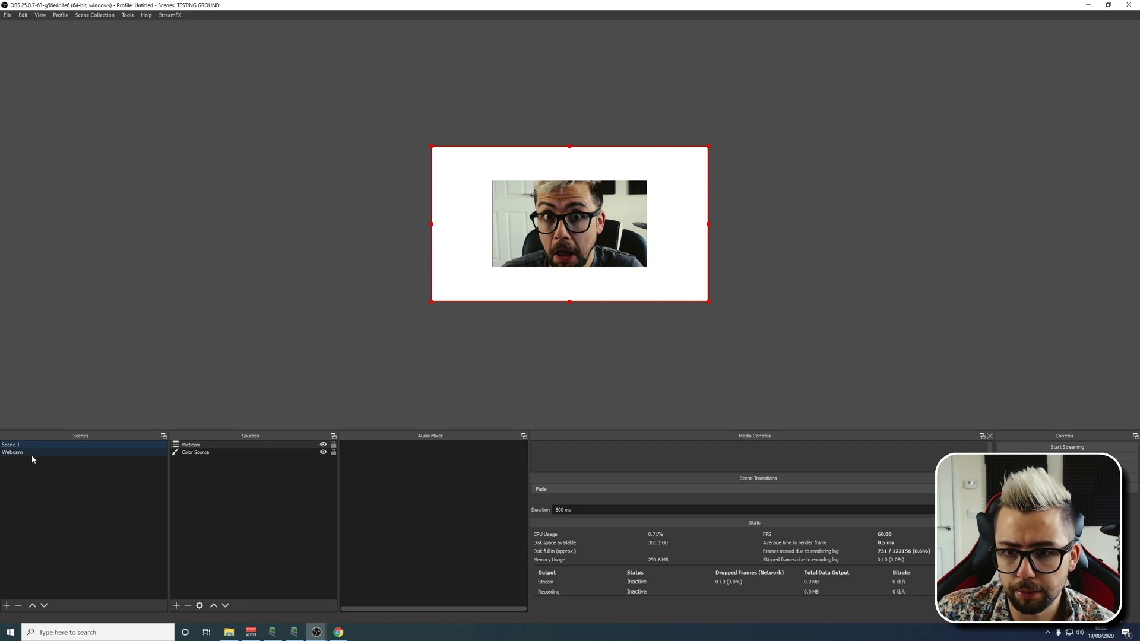
click(31, 455)
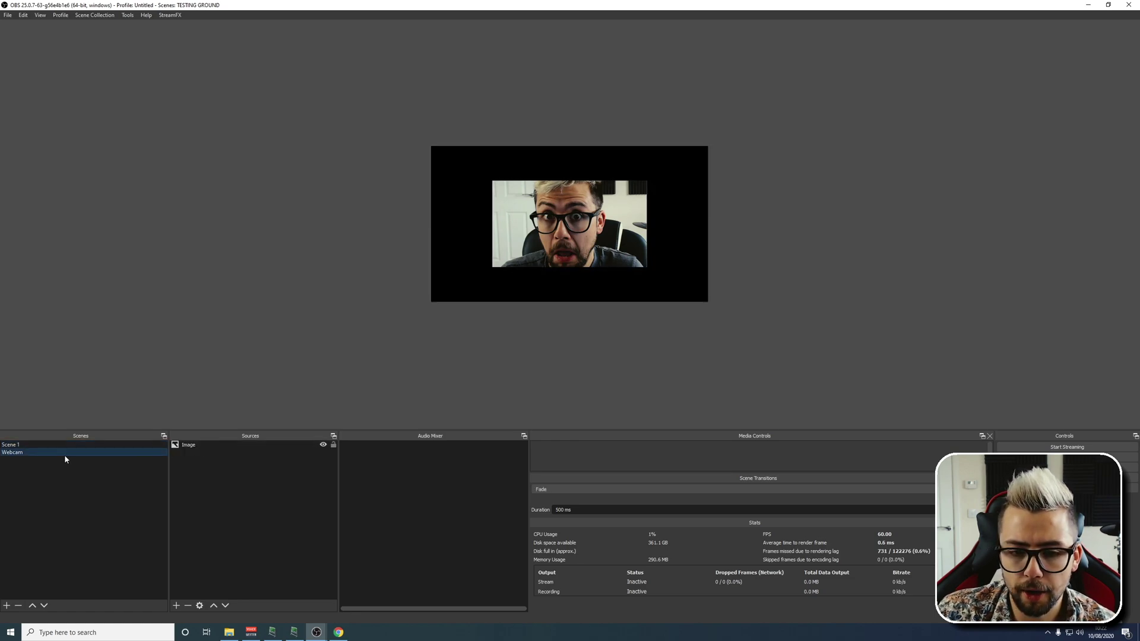
click(18, 444)
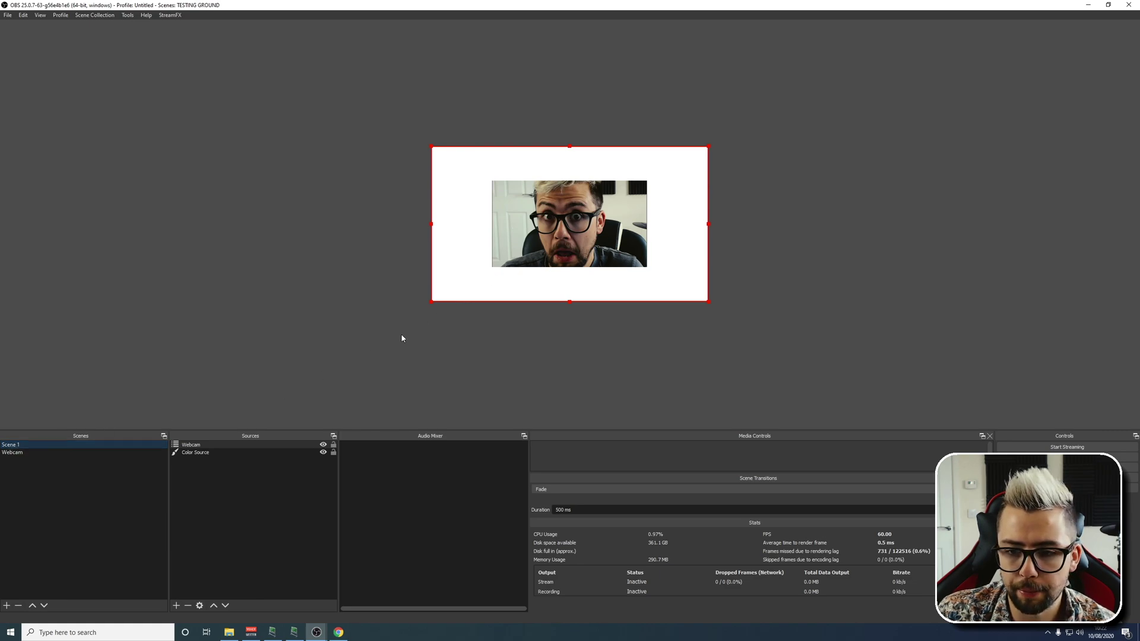
click(196, 455)
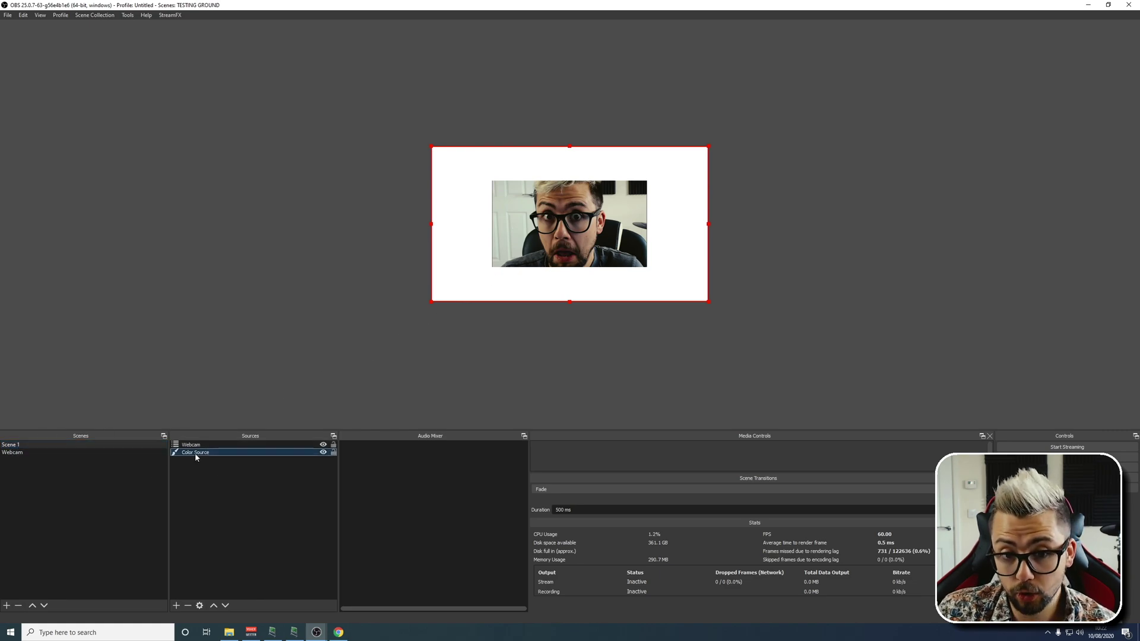
click(323, 452)
click(323, 452)
click(200, 445)
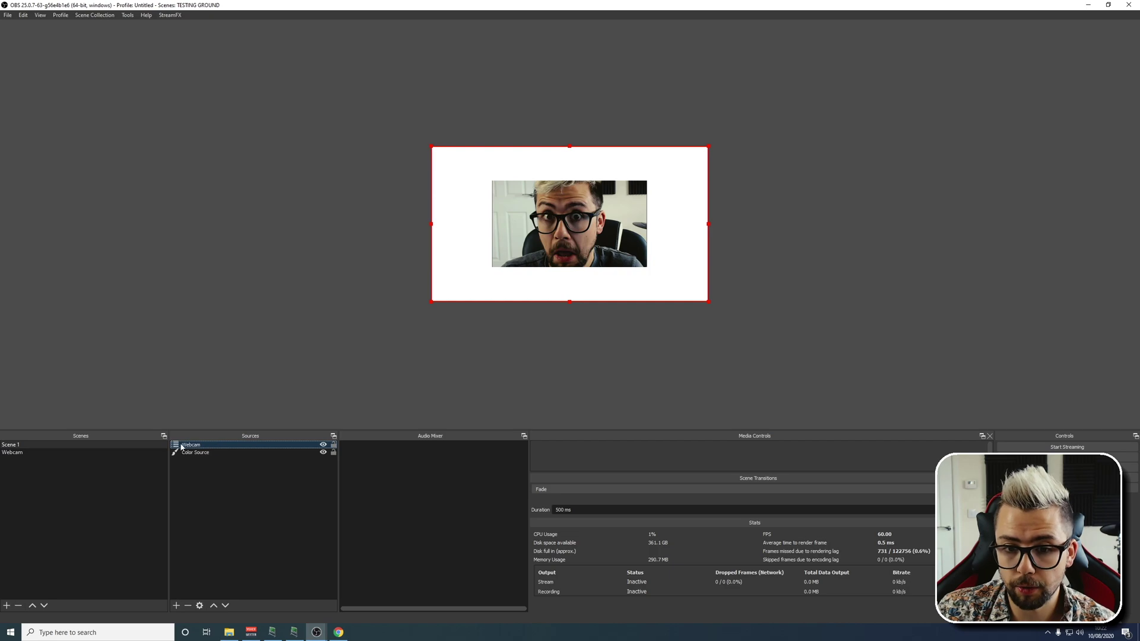
click(323, 445)
click(323, 445)
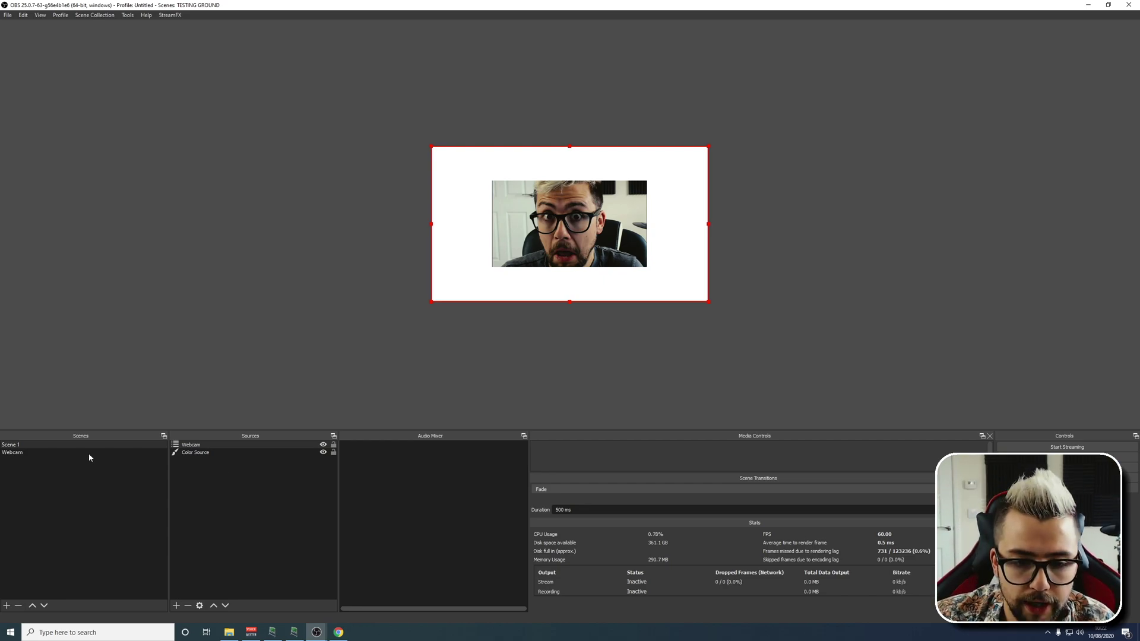
click(31, 452)
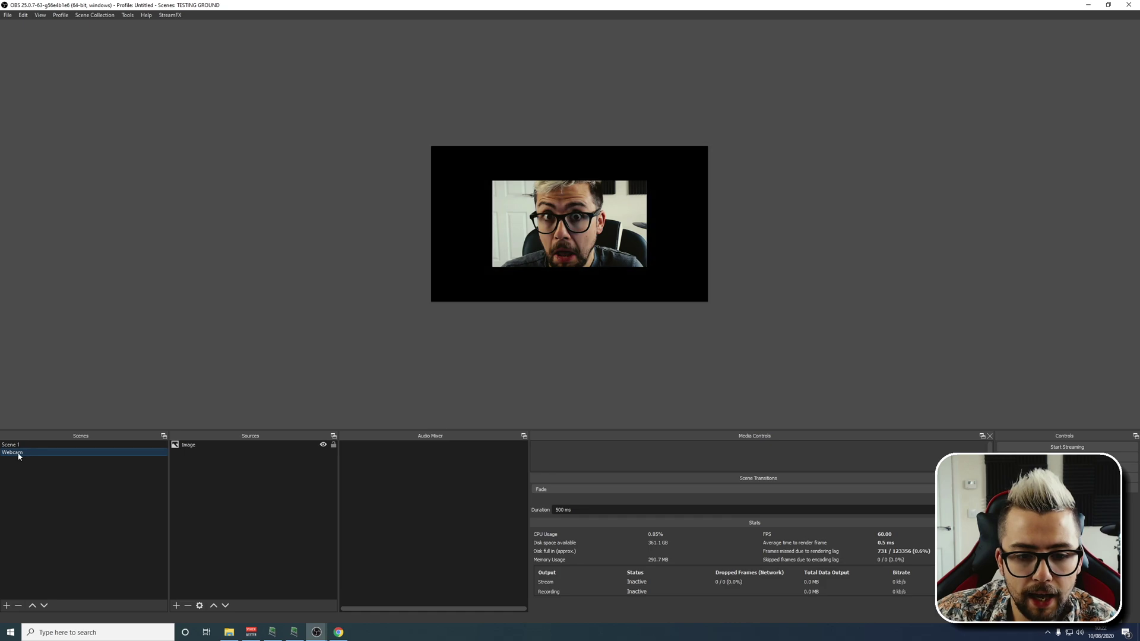
right_click(17, 456)
- Add an SDF Effects filter, keeping the name 'SDF Effects', to the Webcam scene
click(41, 567)
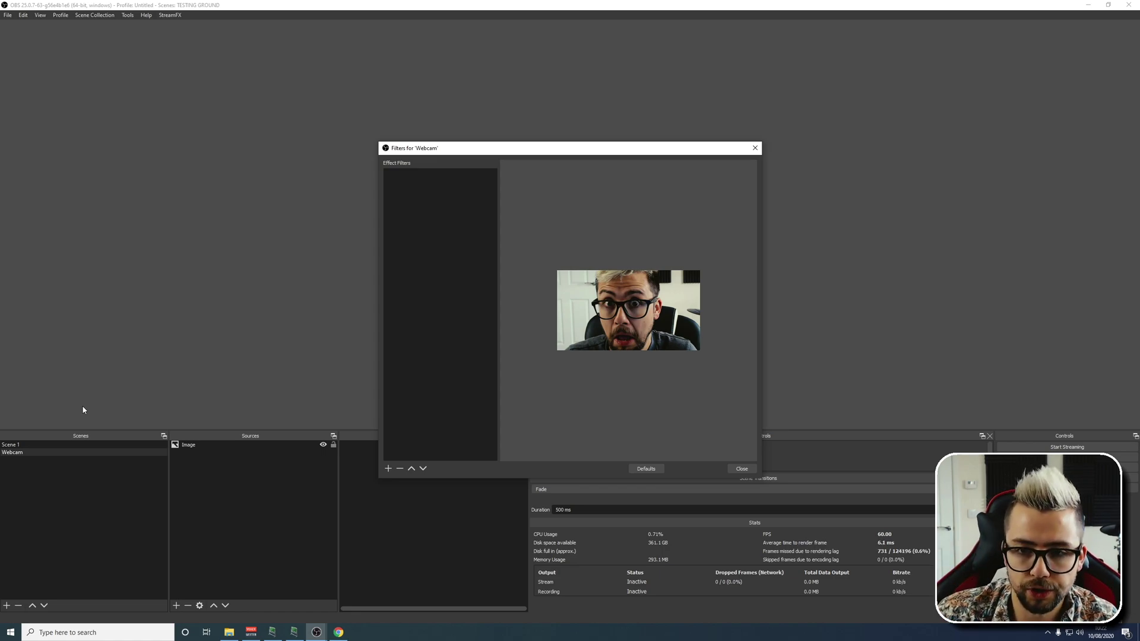
click(388, 468)
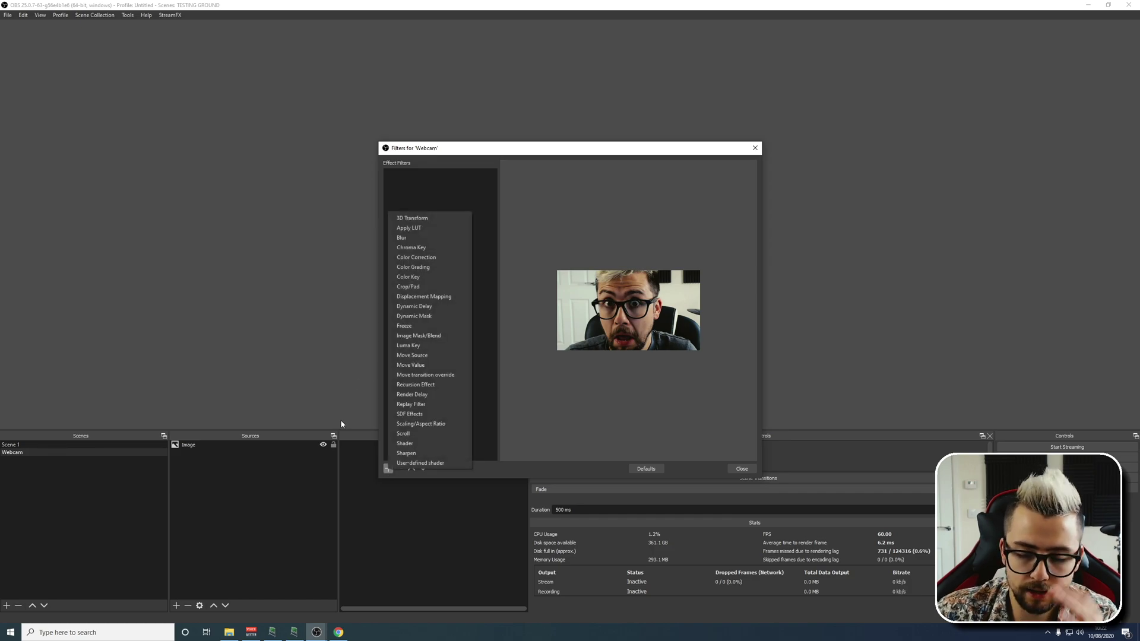
click(409, 415)
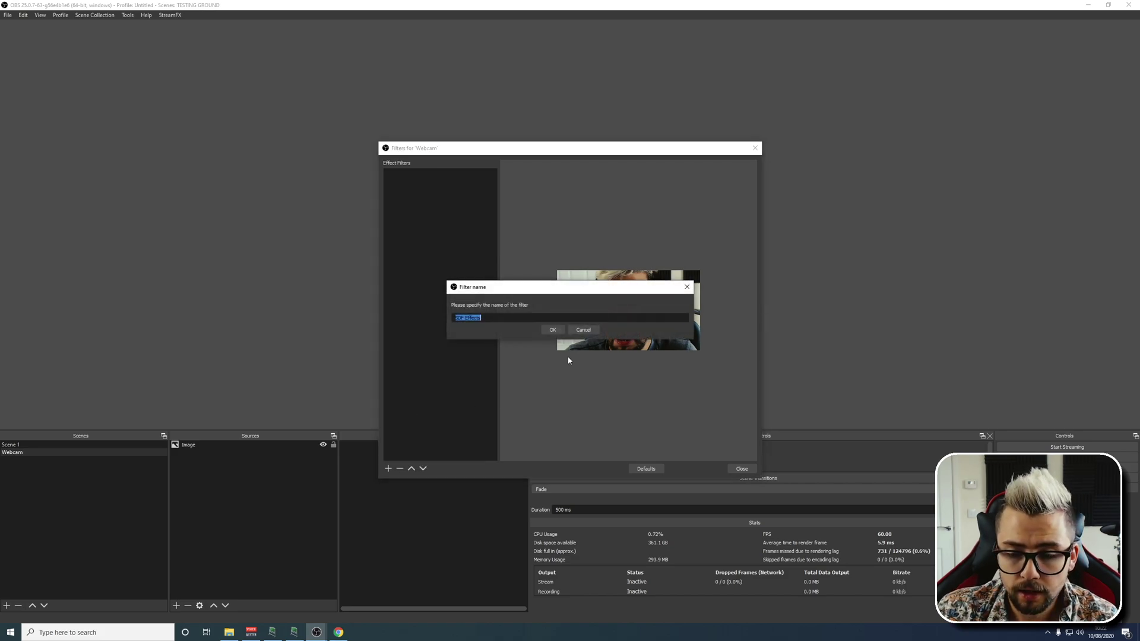
click(551, 331)
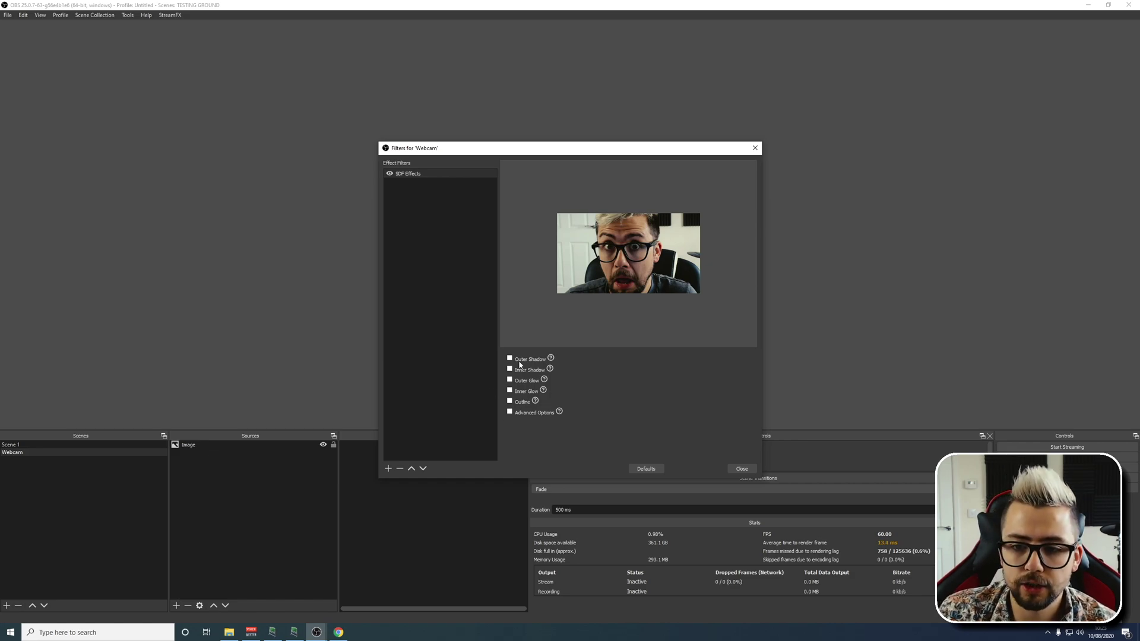
- Turn on Outer Shadow with distances -2.89 to 9.33, Offset X 20 and Offset Y -20
click(509, 359)
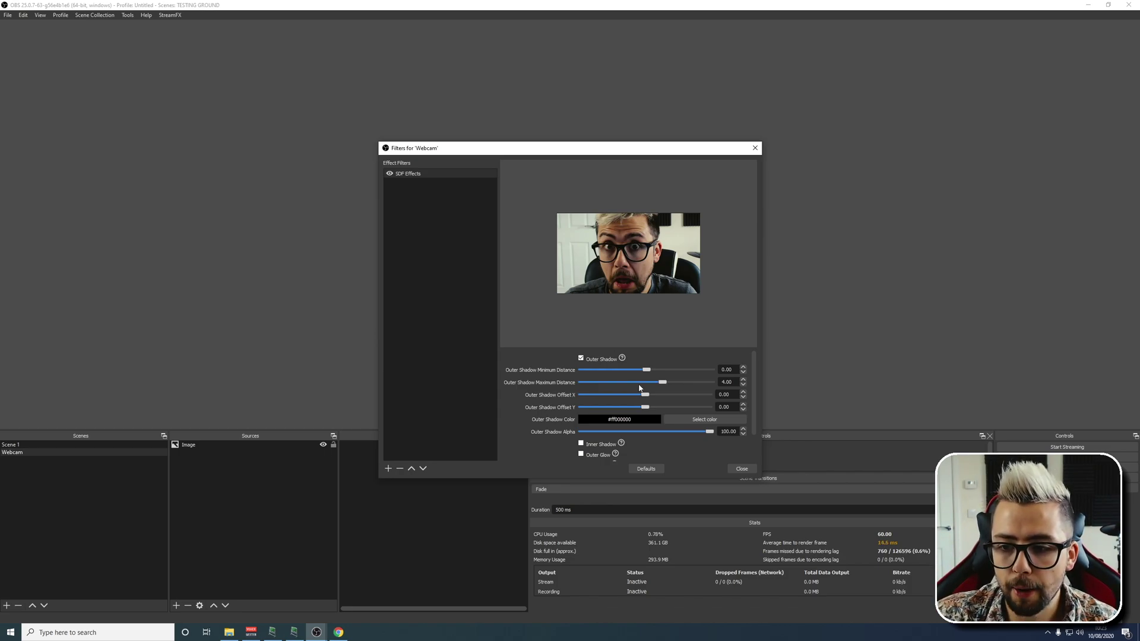
drag(649, 373, 683, 384)
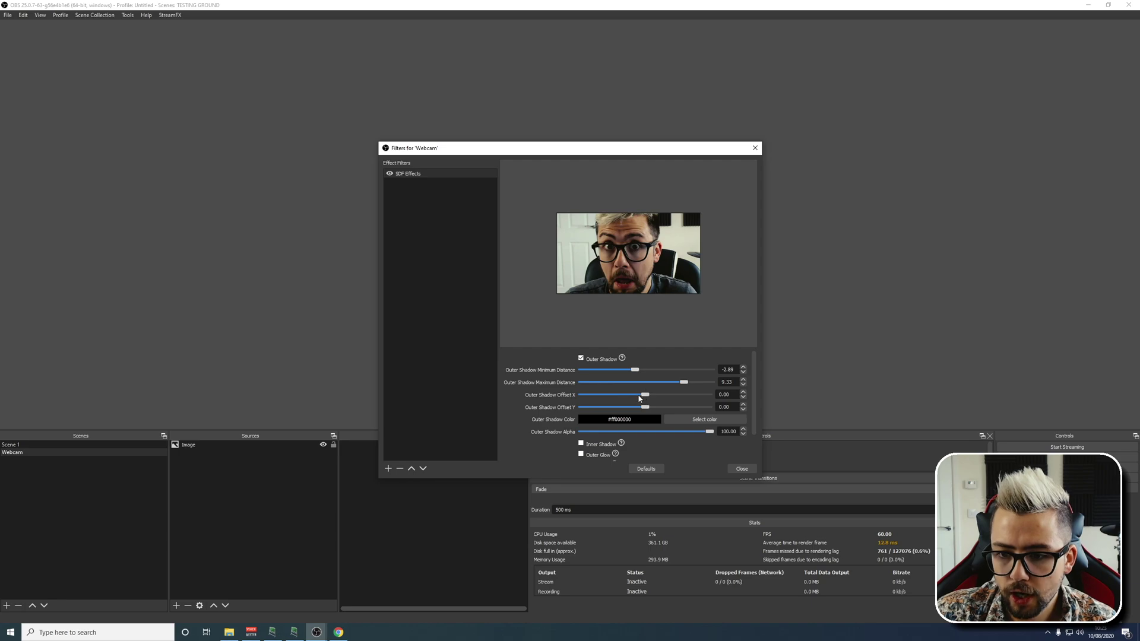
text(20)
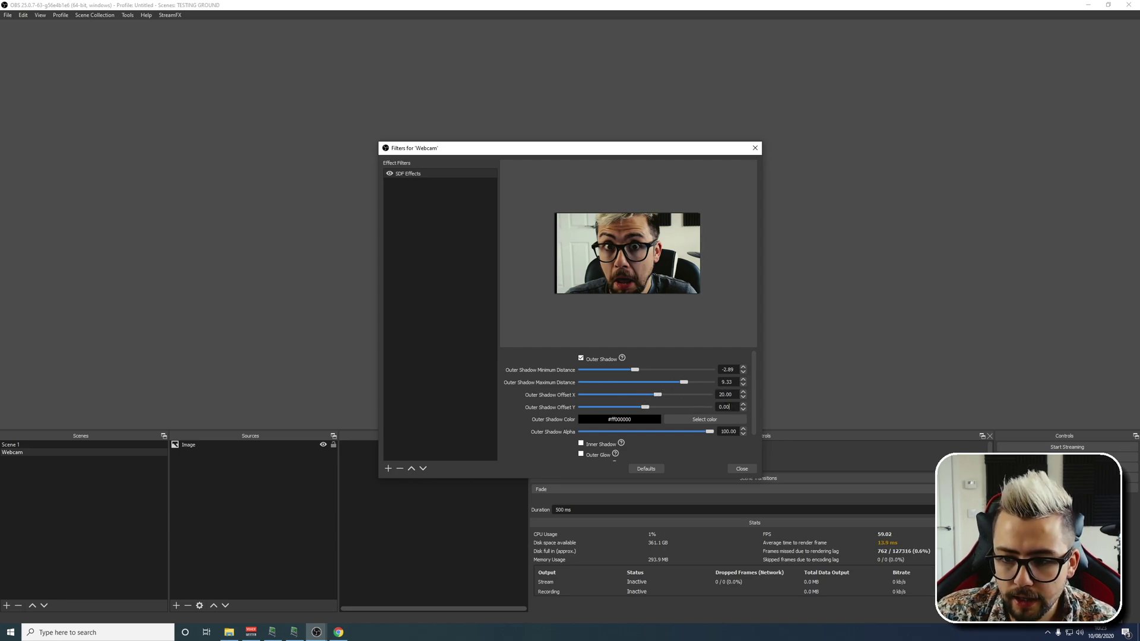
key(Tab)
key(Tab)
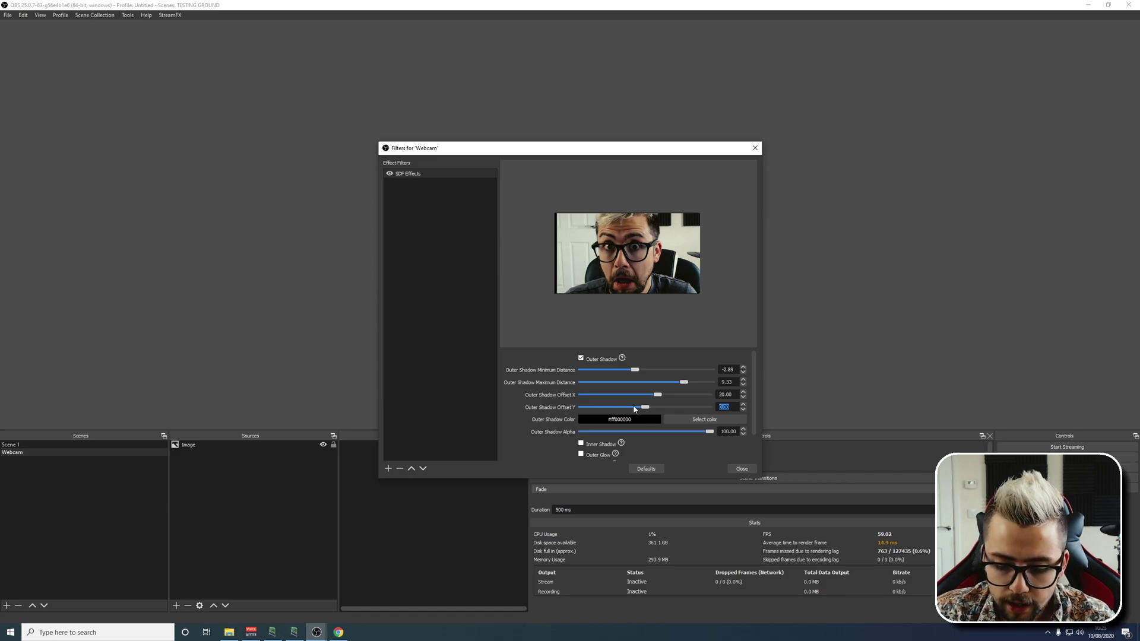
text(-)
text(0)
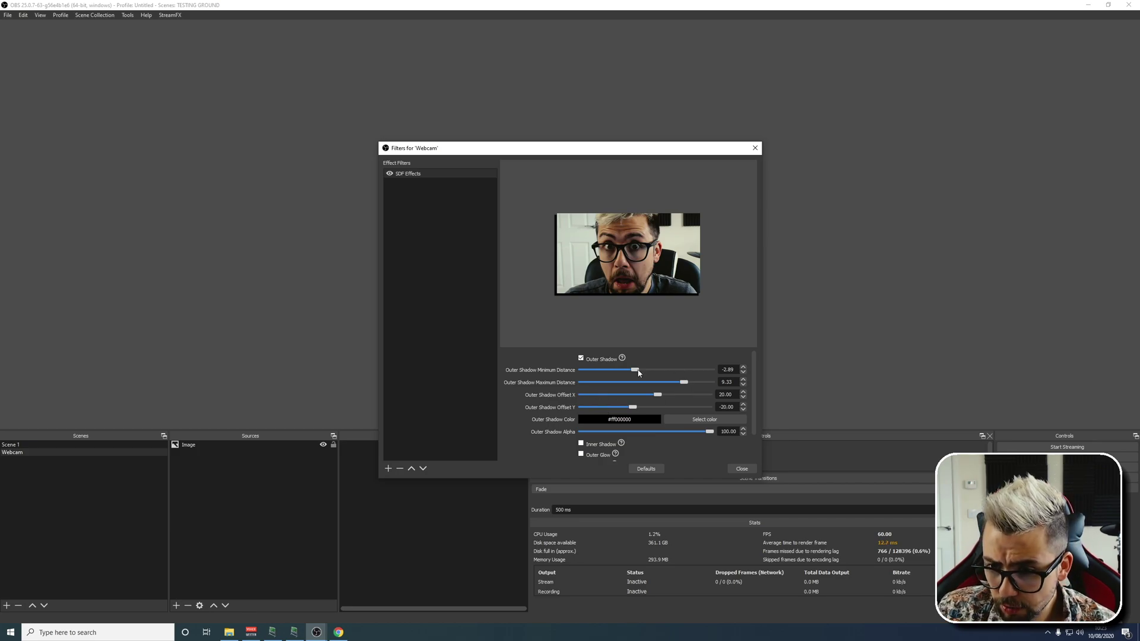
- Widen the shadow to distances -8.00 to 10.44, lower alpha to 49.30, and close Filters
scroll(617, 371, up, 5)
drag(629, 376, 689, 386)
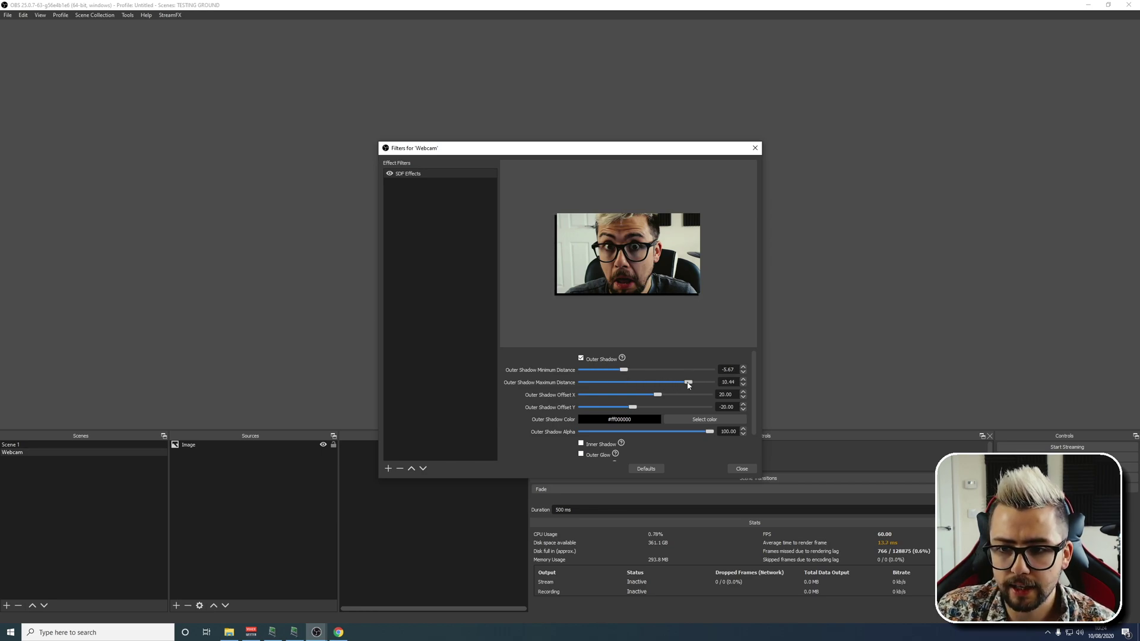
drag(623, 369, 614, 369)
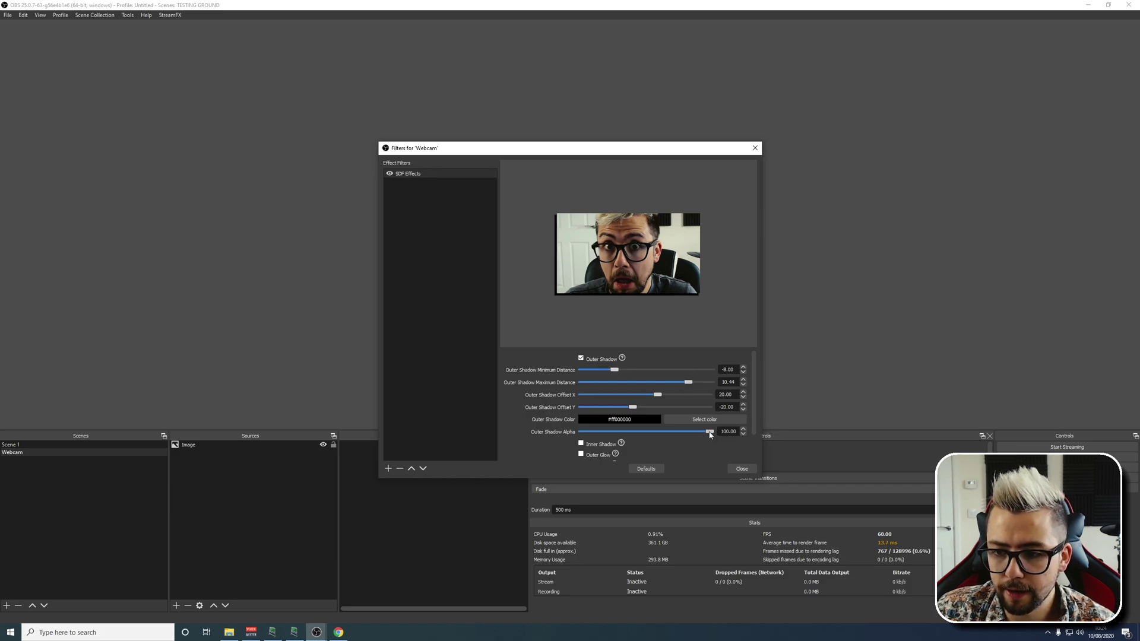
drag(710, 435, 645, 430)
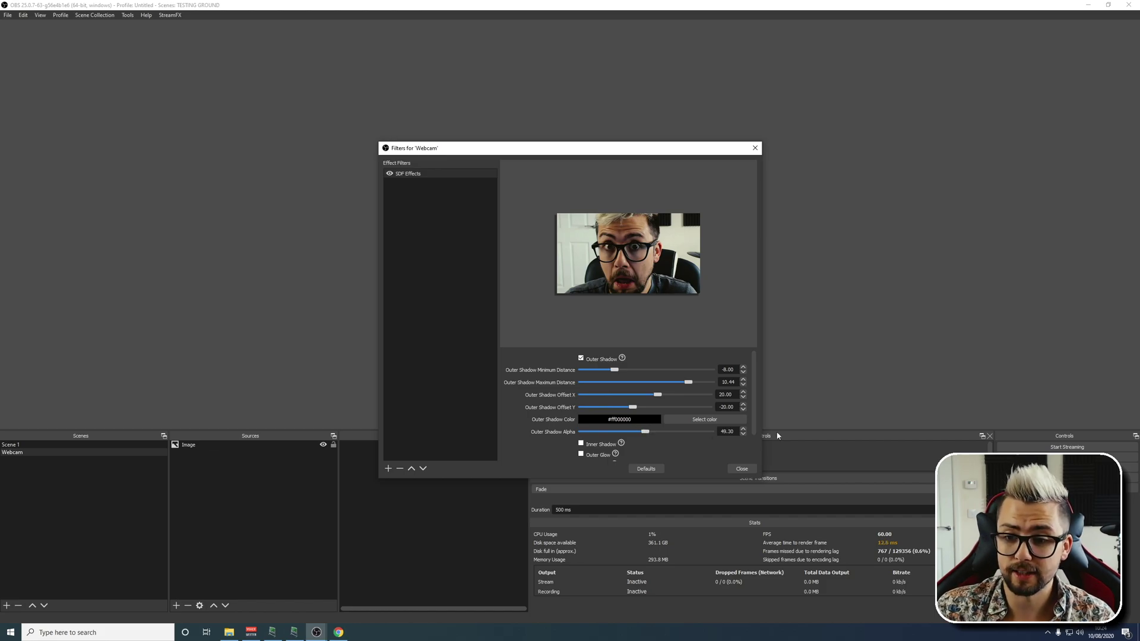
click(740, 468)
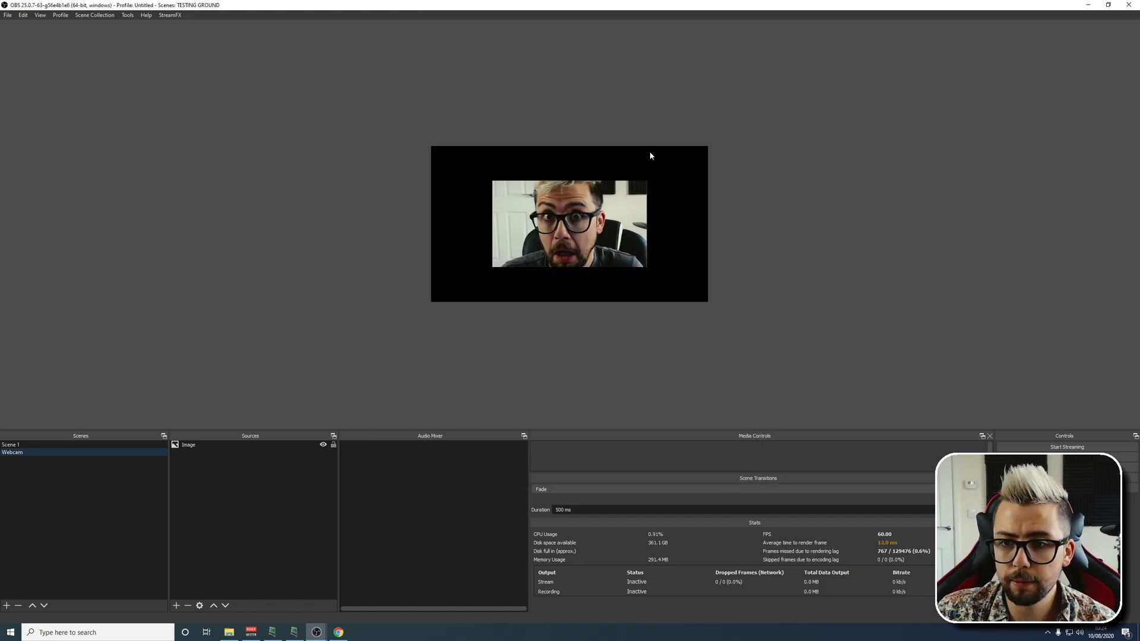
- Switch to Scene 1 and reposition the webcam over the white background
click(11, 445)
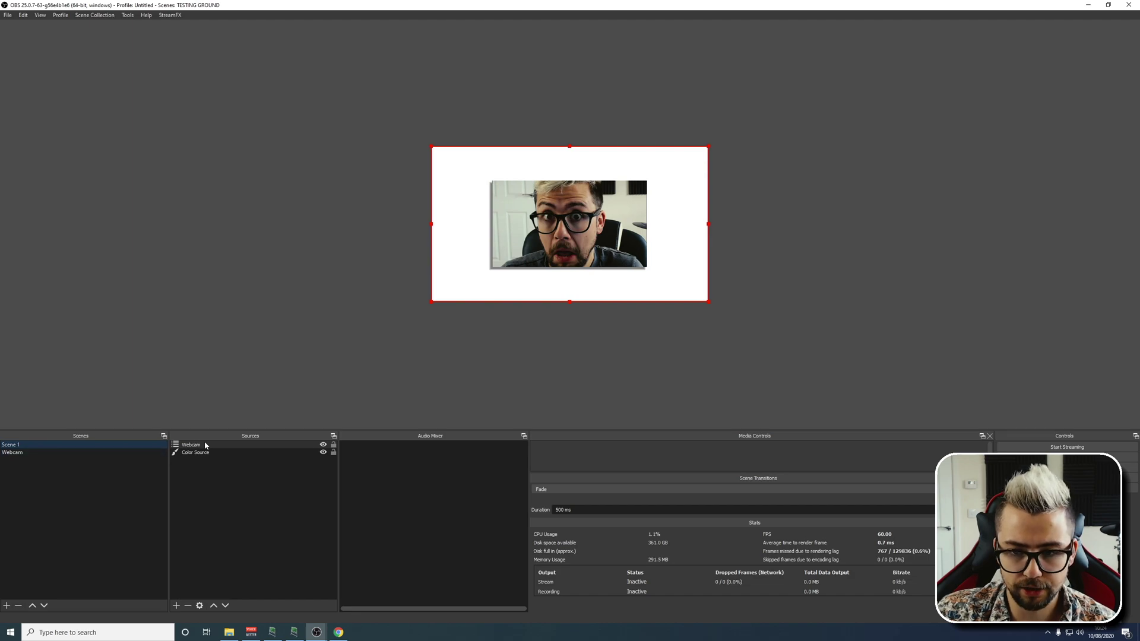
mouse_move(568, 234)
mouse_down()
mouse_move(515, 261)
mouse_move(543, 242)
mouse_move(559, 254)
mouse_up()
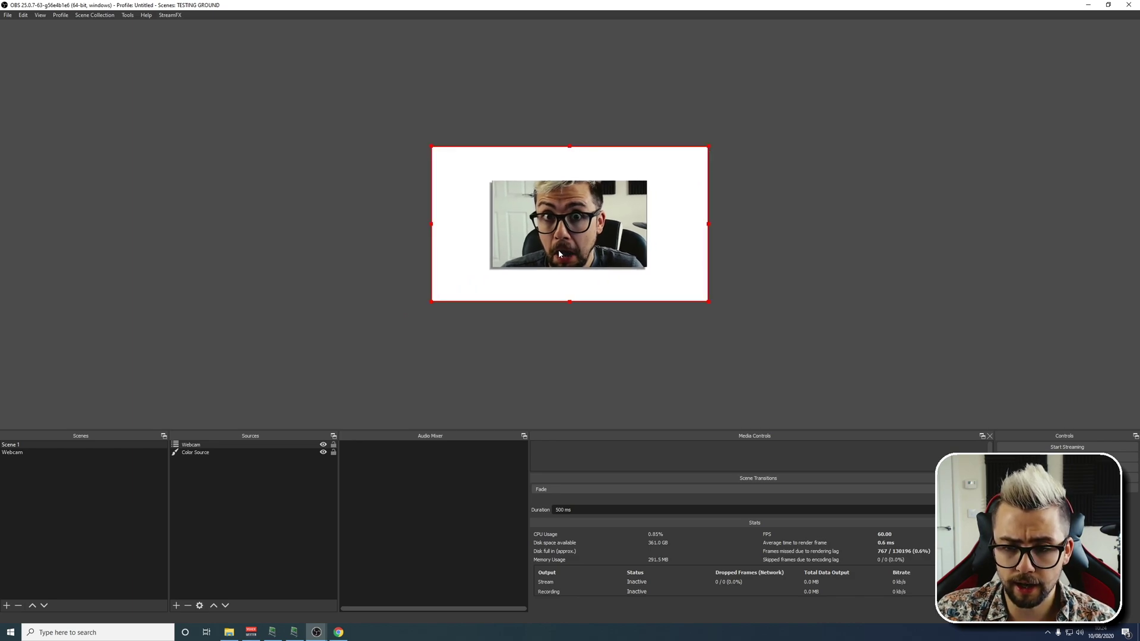